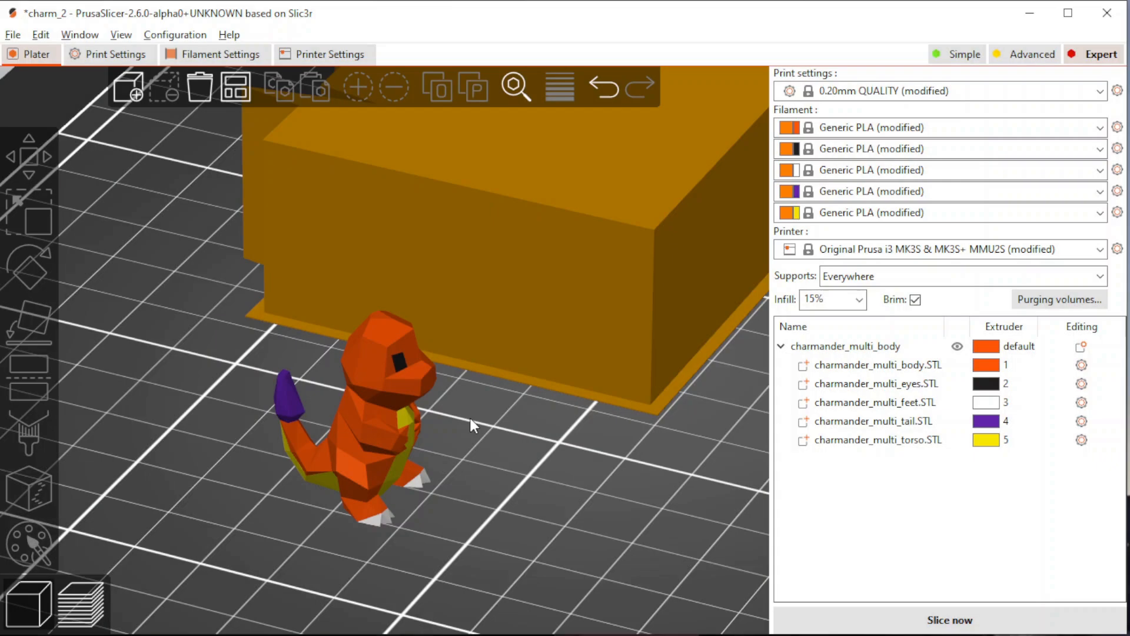
Inspect the Charmander model on the plate, select it to check its dimensions, and deselect it
{"action": "scroll", "coordinate": [492, 450], "scroll_direction": "up", "scroll_amount": 4}
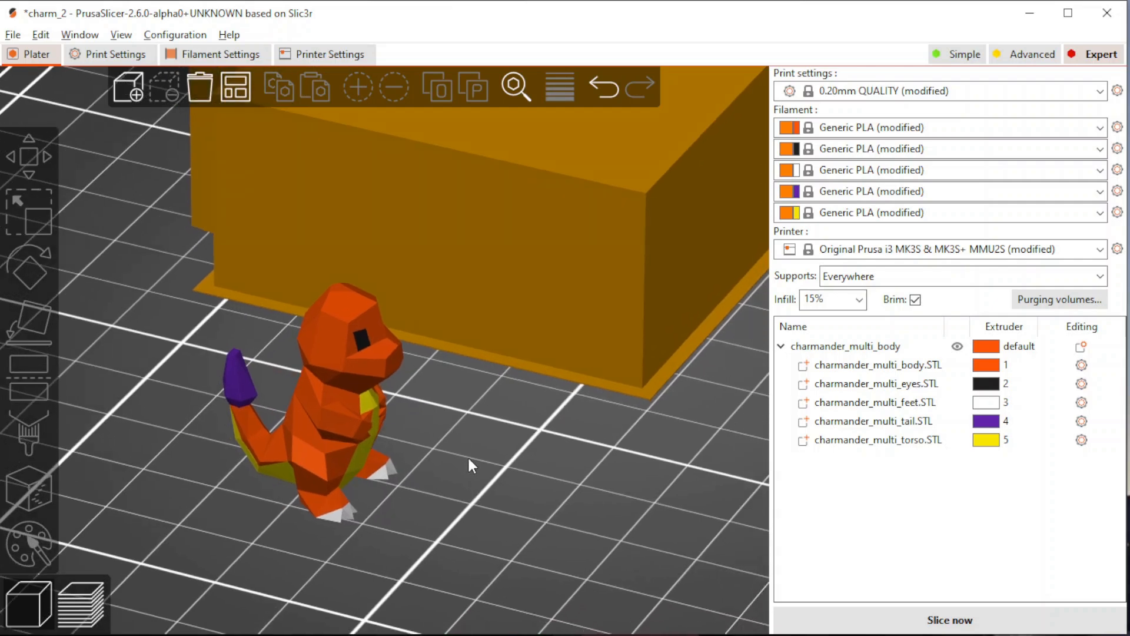
{"action": "left_click_drag", "start_coordinate": [469, 458], "coordinate": [486, 486]}
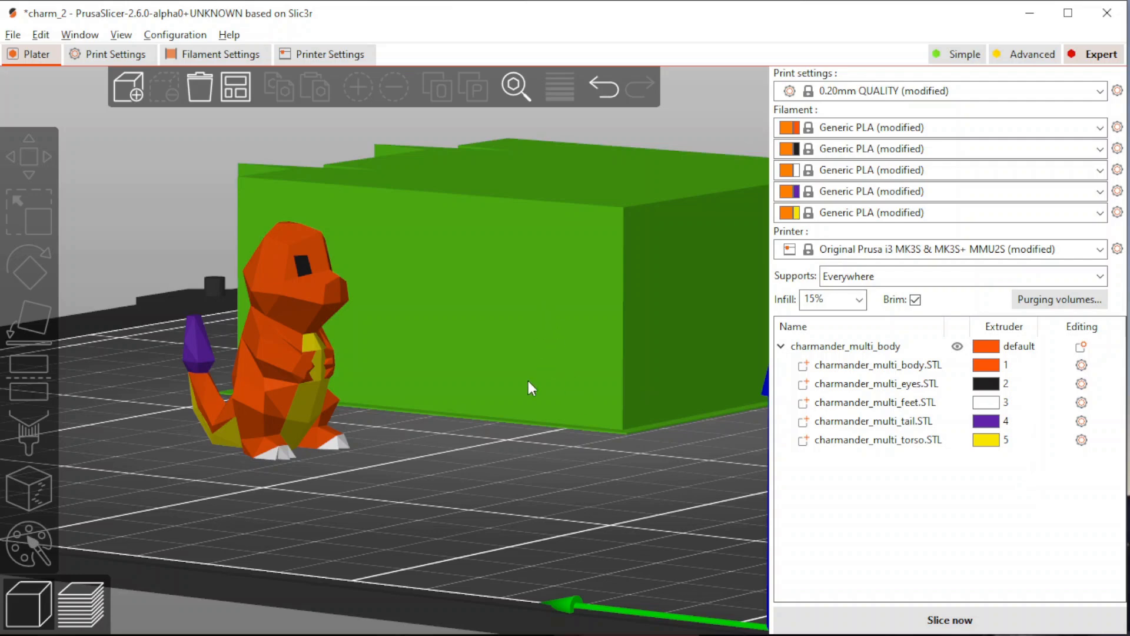
{"action": "left_click", "coordinate": [260, 340]}
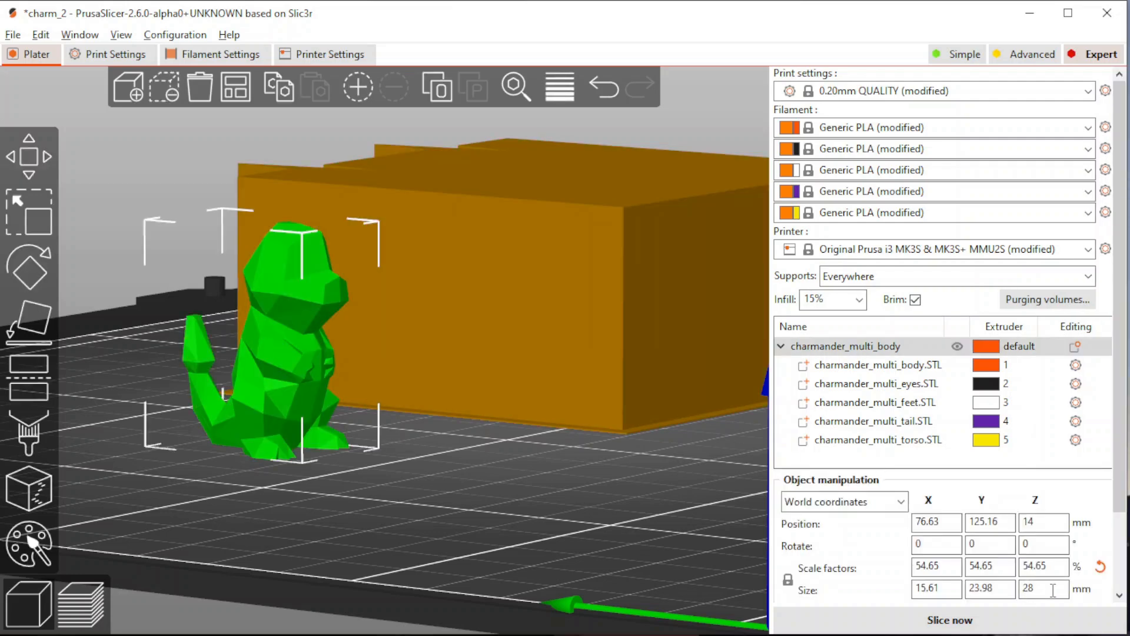
{"action": "left_click", "coordinate": [655, 490]}
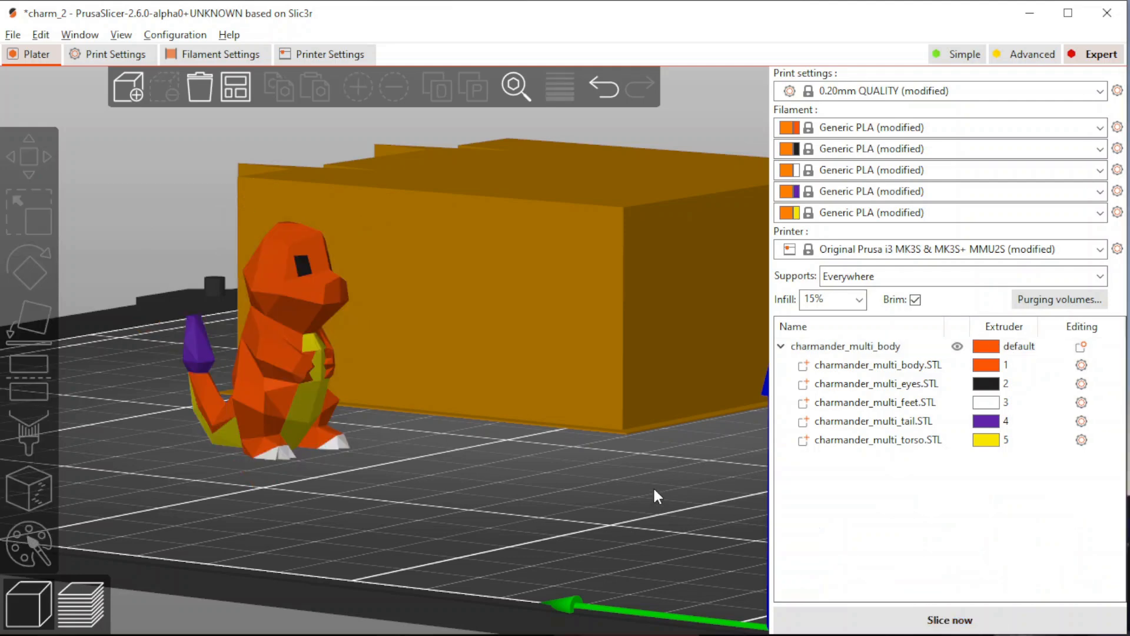
Slice the Charmander model and examine the tool-coloured preview of the figure and its wipe tower
{"action": "left_click", "coordinate": [865, 627]}
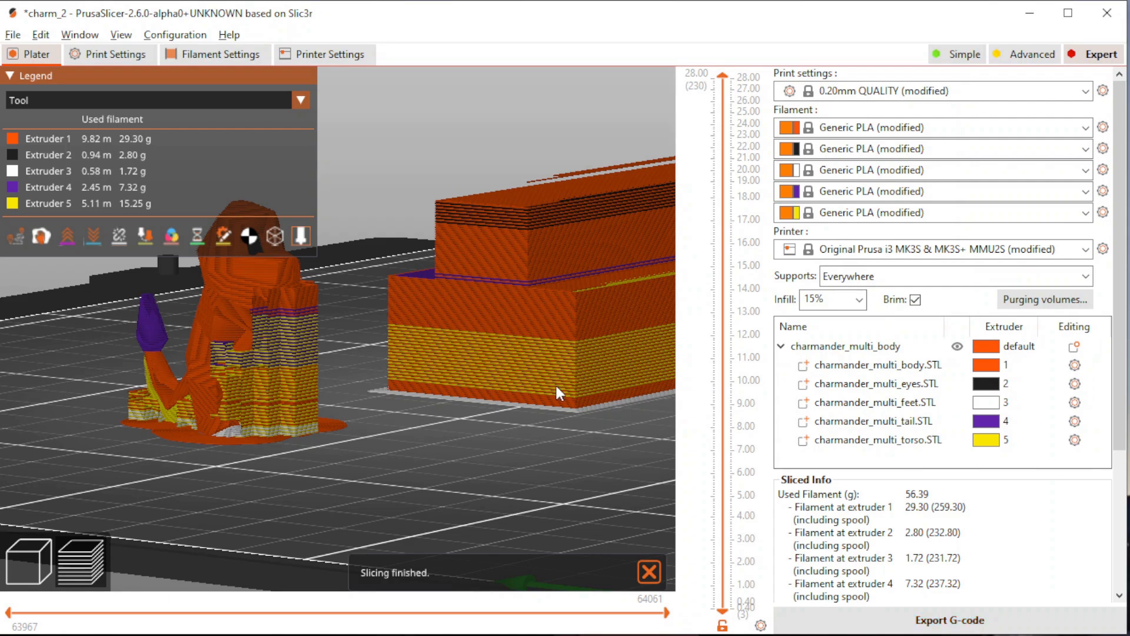
{"action": "left_click_drag", "start_coordinate": [506, 419], "coordinate": [442, 443]}
{"action": "scroll", "coordinate": [421, 401], "scroll_direction": "down", "scroll_amount": 3}
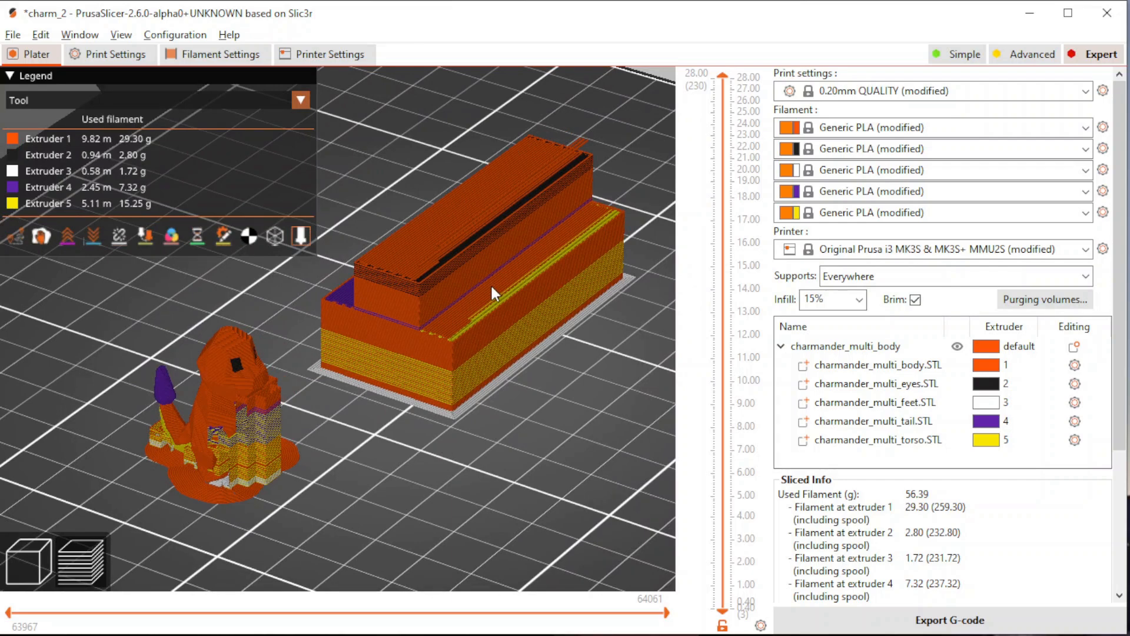
{"action": "scroll", "coordinate": [302, 398], "scroll_direction": "up", "scroll_amount": 2}
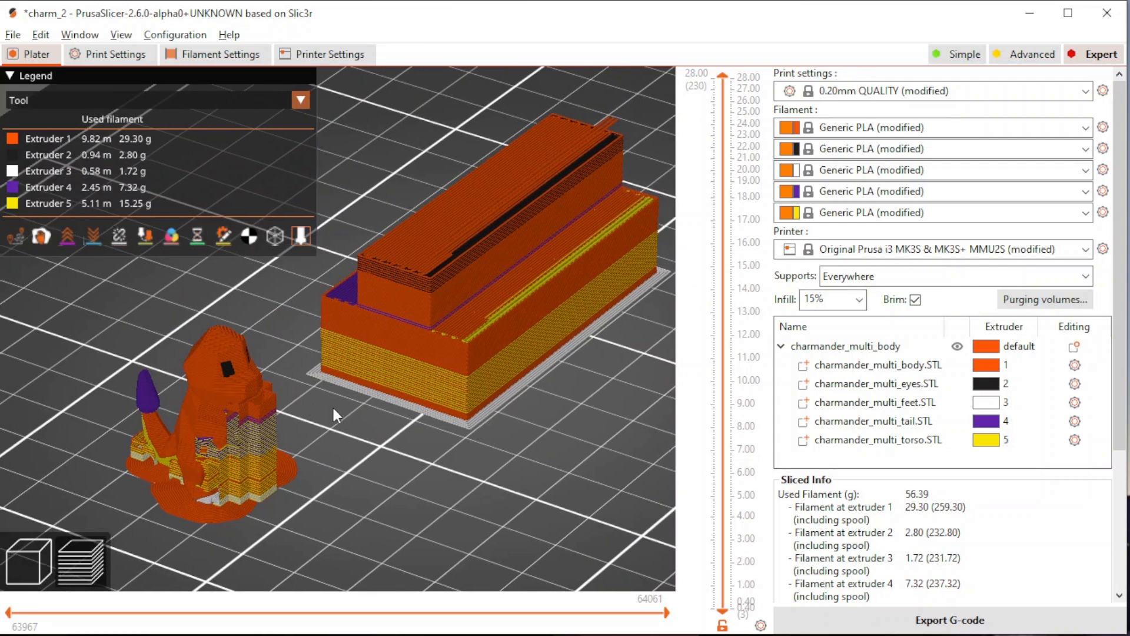
Colour the preview by feature type, examine the print times and travel moves, and hide the travel moves again
{"action": "left_click", "coordinate": [139, 100]}
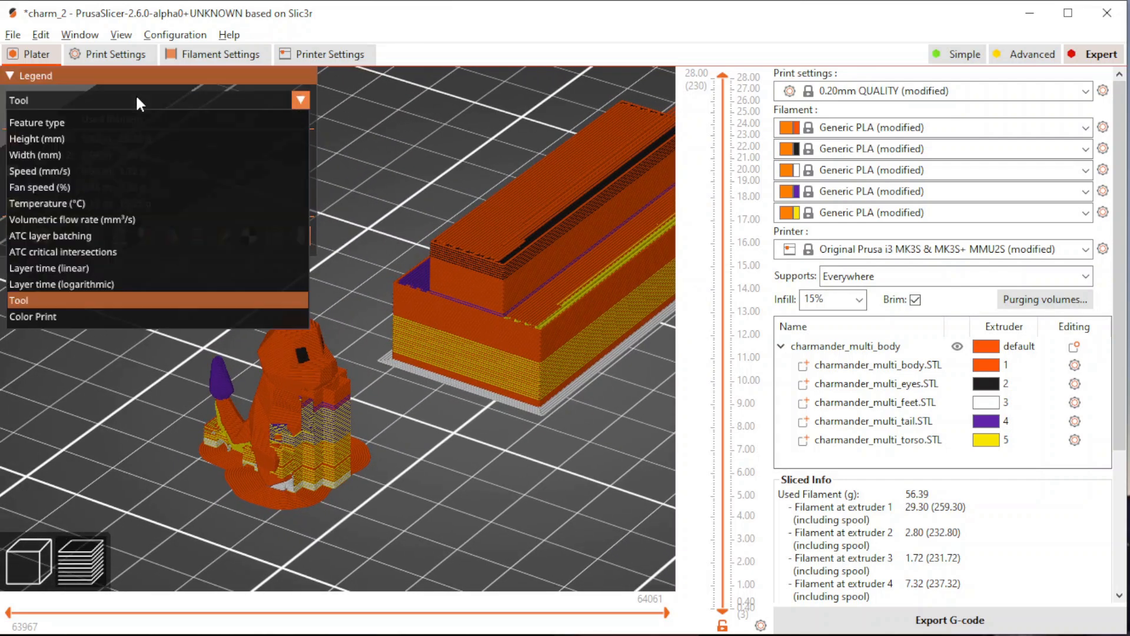
{"action": "left_click", "coordinate": [84, 118]}
{"action": "left_click", "coordinate": [15, 410]}
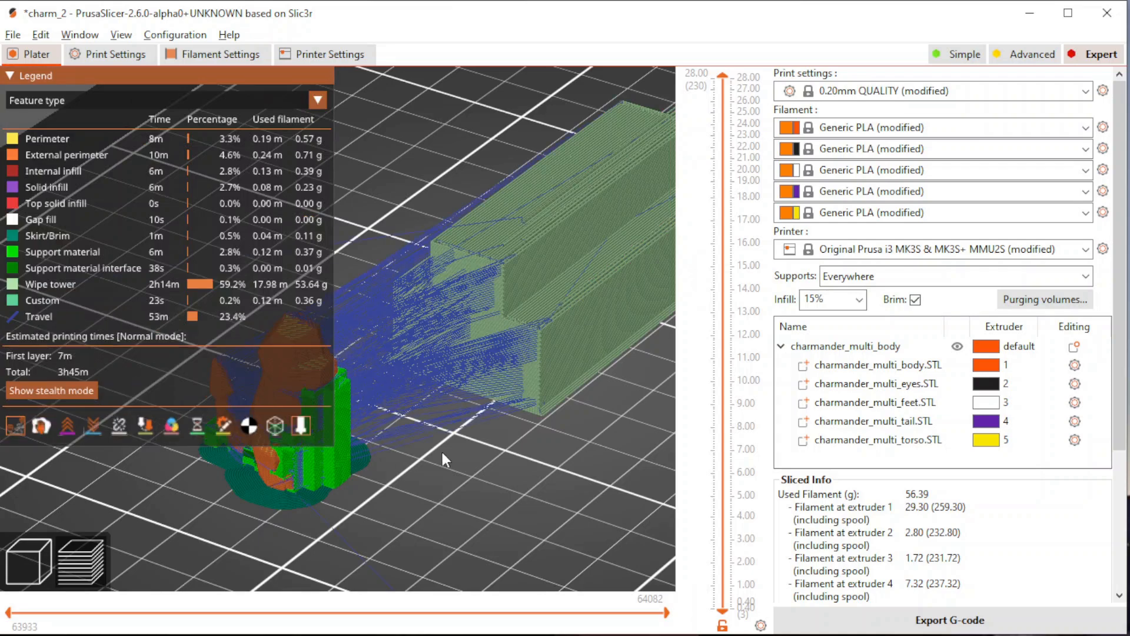
{"action": "left_click_drag", "start_coordinate": [441, 449], "coordinate": [546, 509]}
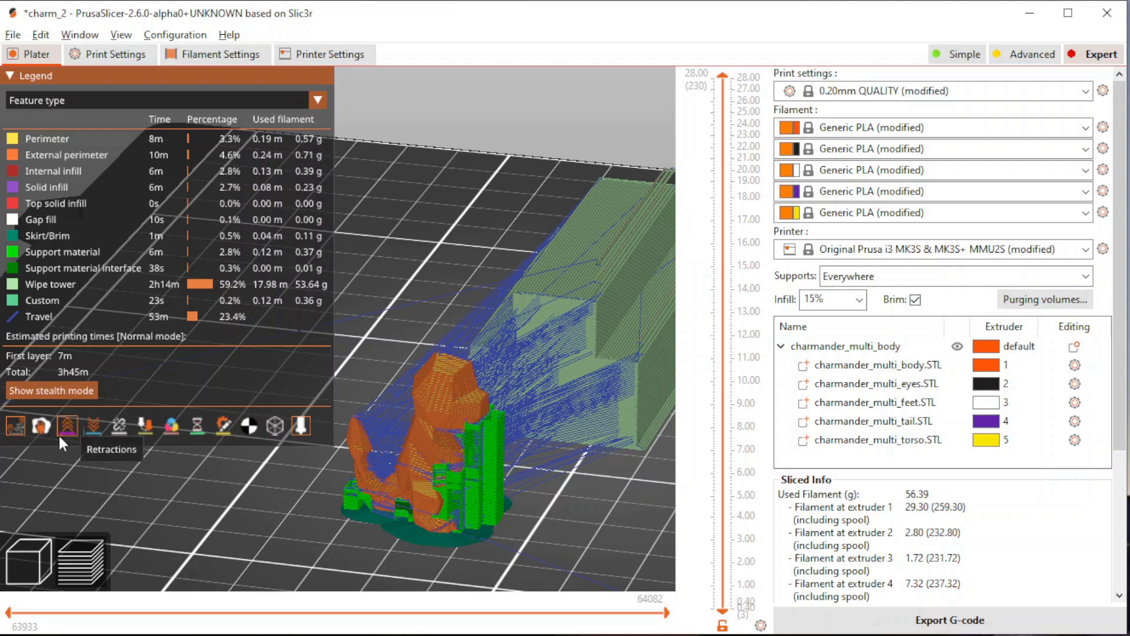
{"action": "left_click", "coordinate": [17, 426]}
Colour the preview by tool and inspect the layers of the figure and wipe tower down to 10 mm
{"action": "left_click", "coordinate": [129, 100]}
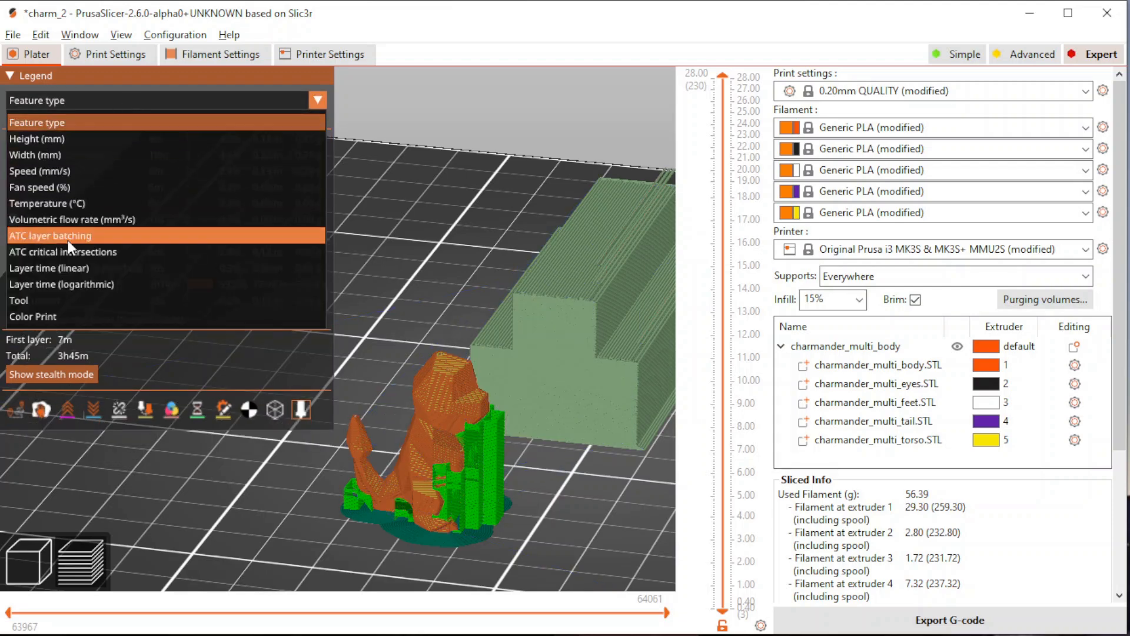
{"action": "left_click", "coordinate": [40, 299]}
{"action": "left_click_drag", "start_coordinate": [554, 436], "coordinate": [318, 393]}
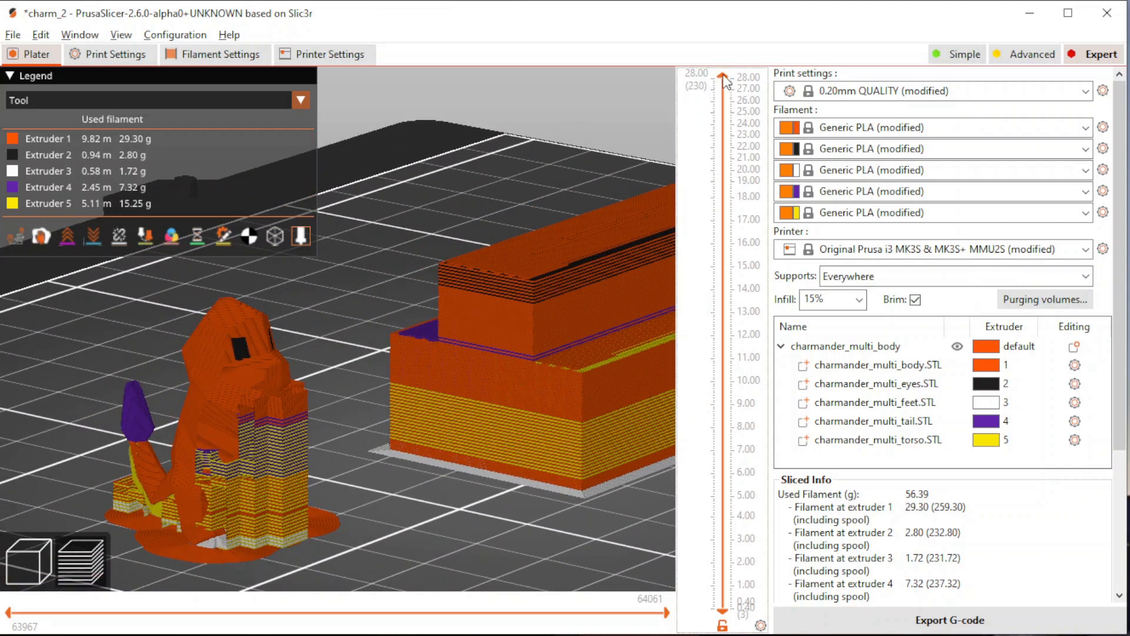
{"action": "left_click_drag", "start_coordinate": [722, 76], "coordinate": [719, 382]}
{"action": "mouse_move", "coordinate": [41, 586]}
{"action": "left_mouse_down"}
{"action": "mouse_move", "coordinate": [33, 582]}
{"action": "mouse_move", "coordinate": [644, 558]}
{"action": "left_mouse_up"}
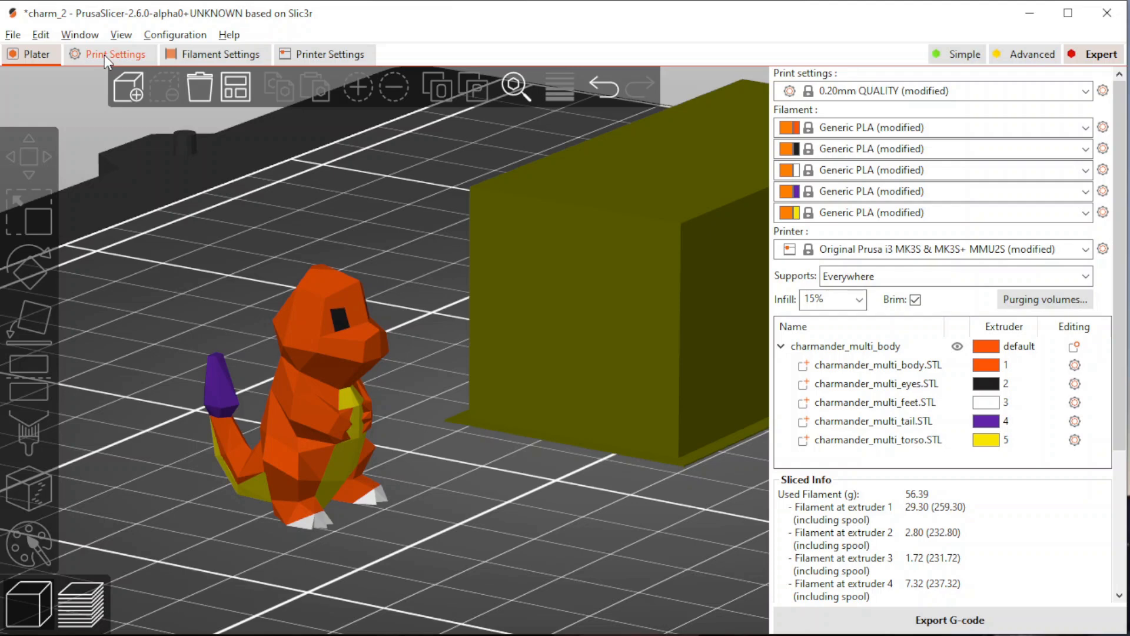
Enable tool clustering in the print settings and set the max color intersection area to 30 units
{"action": "left_click", "coordinate": [104, 55]}
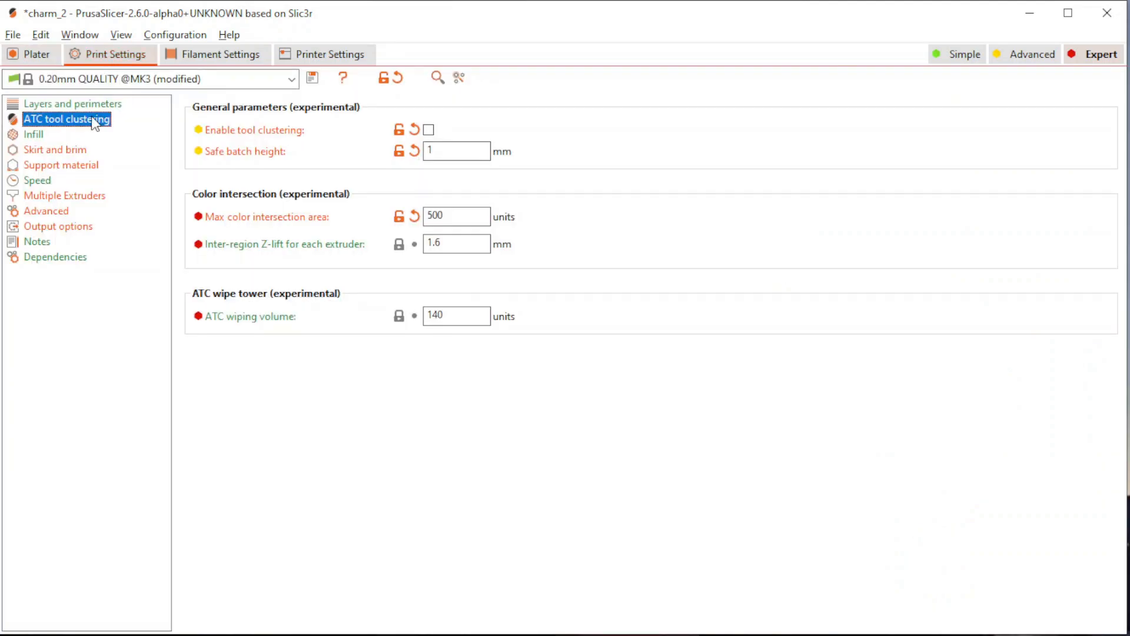
{"action": "left_click", "coordinate": [428, 129]}
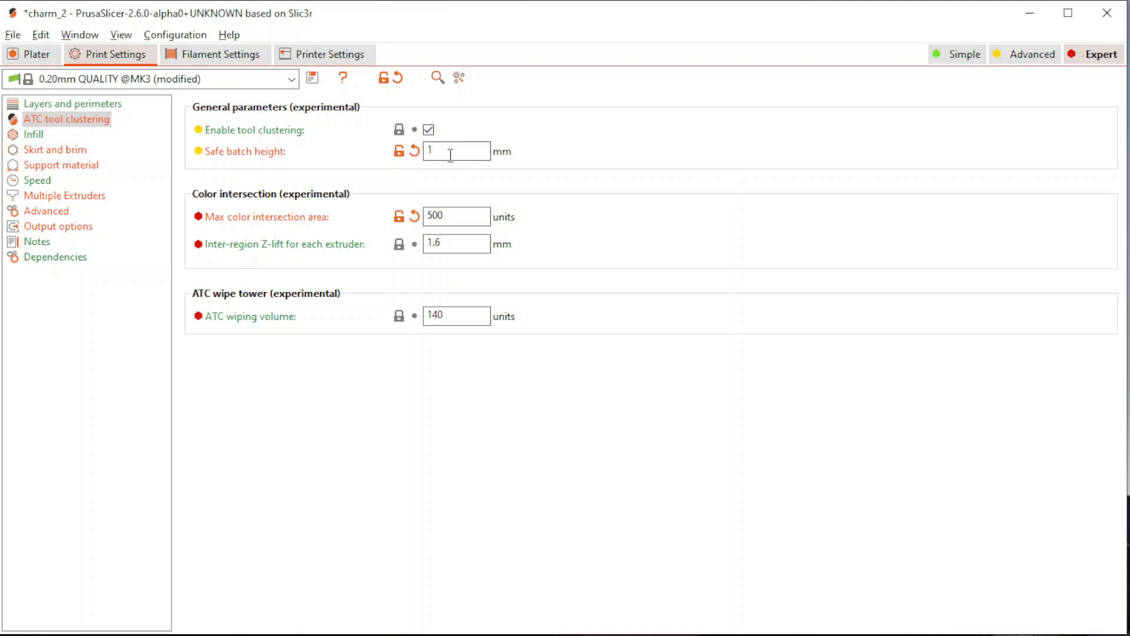
{"action": "double_click", "coordinate": [456, 219]}
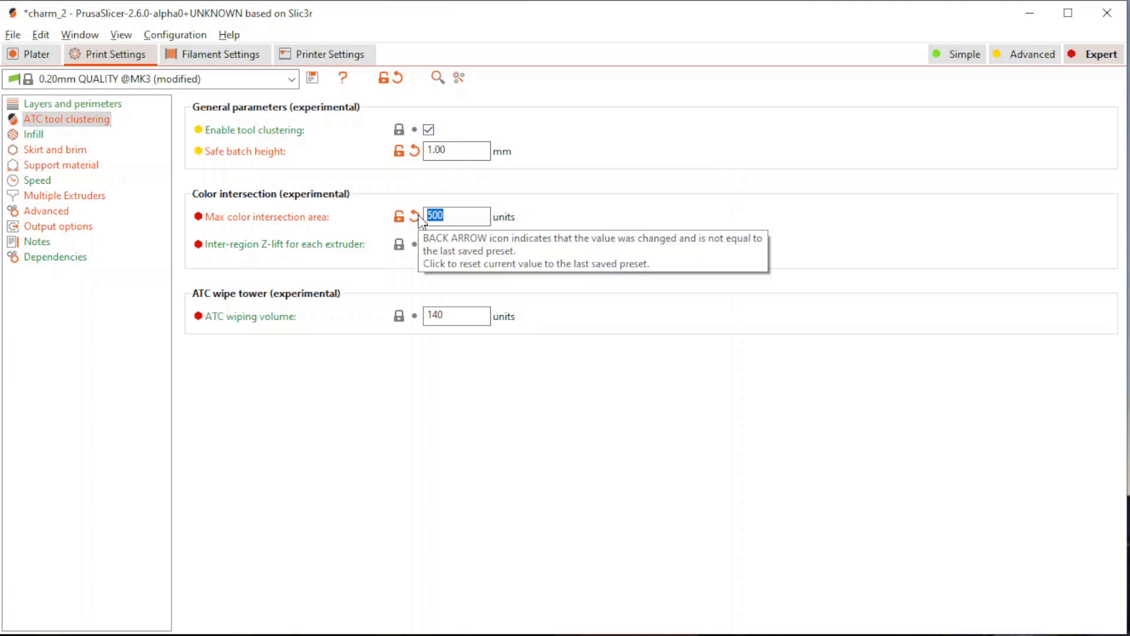
{"action": "type", "text": "30"}
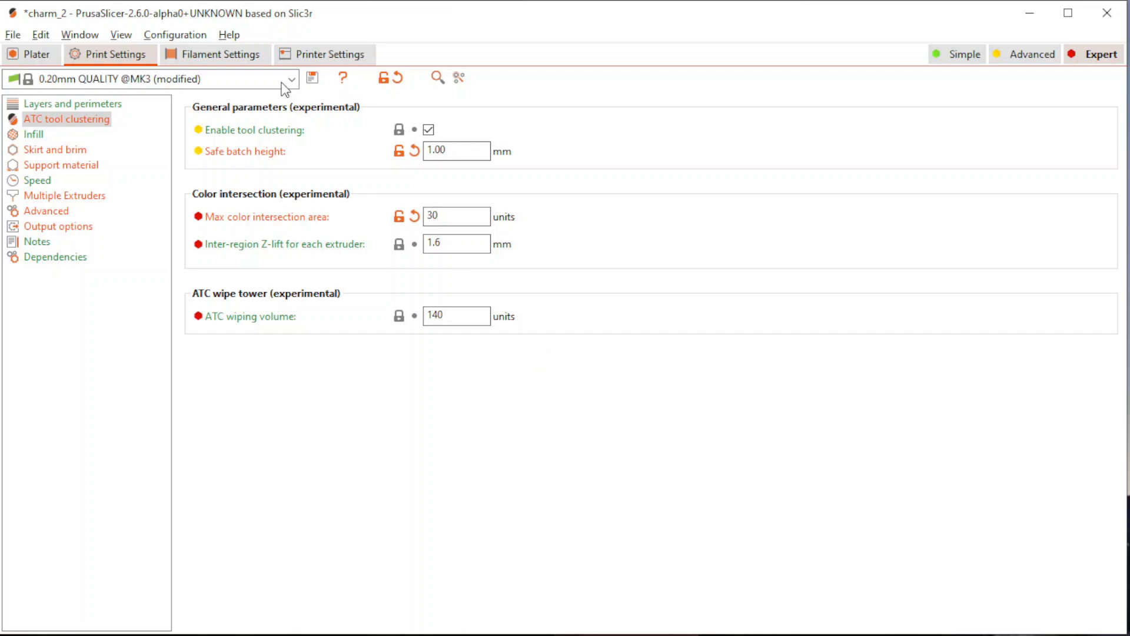
Re-slice the model with tool clustering enabled and show its preview by feature type
{"action": "left_click", "coordinate": [27, 57]}
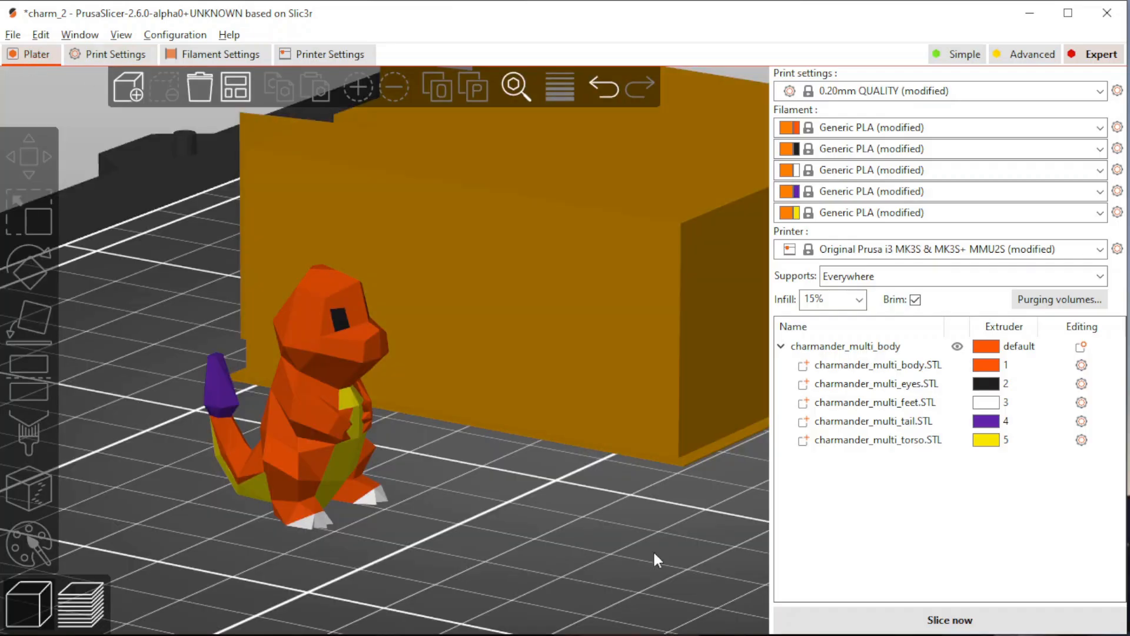
{"action": "left_click", "coordinate": [861, 615]}
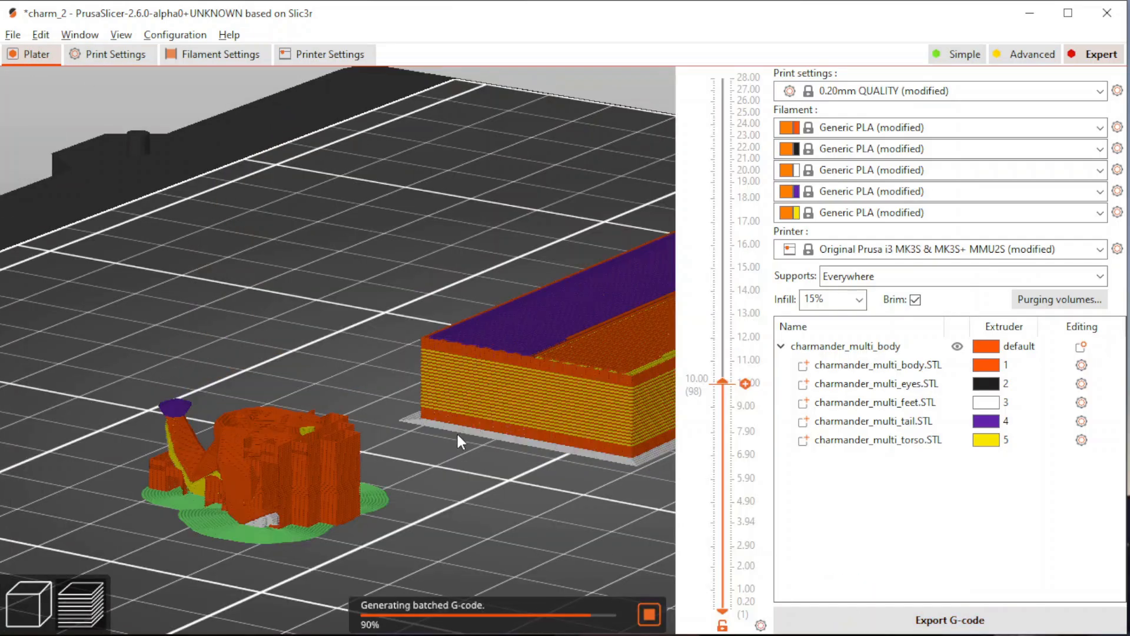
{"action": "left_click_drag", "start_coordinate": [489, 485], "coordinate": [446, 461]}
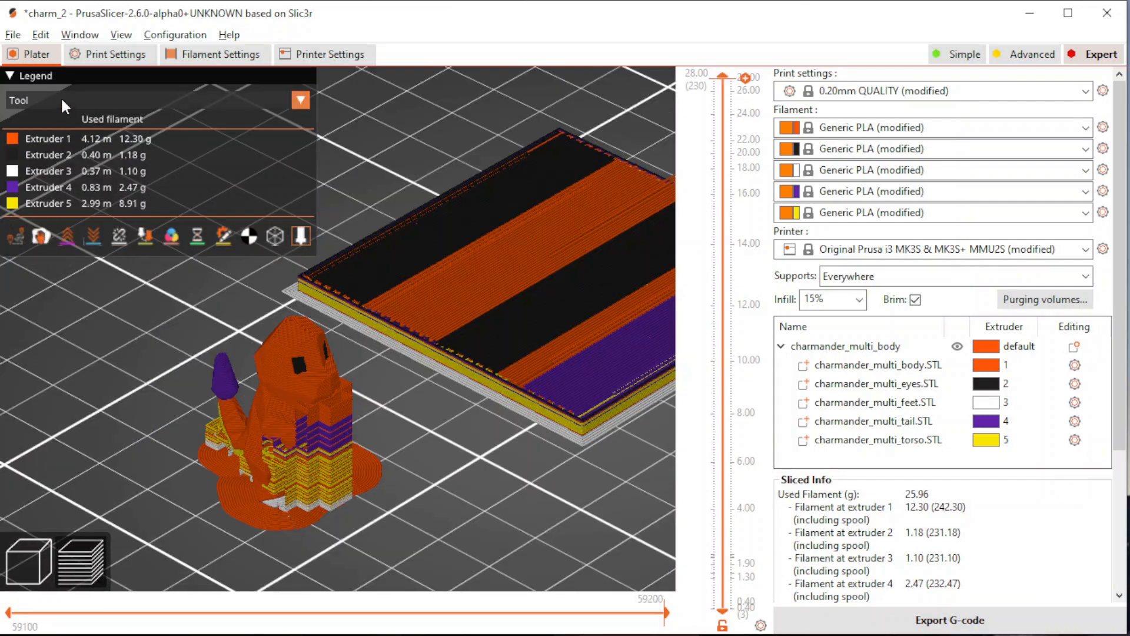
{"action": "left_click", "coordinate": [61, 98]}
{"action": "left_click", "coordinate": [56, 117]}
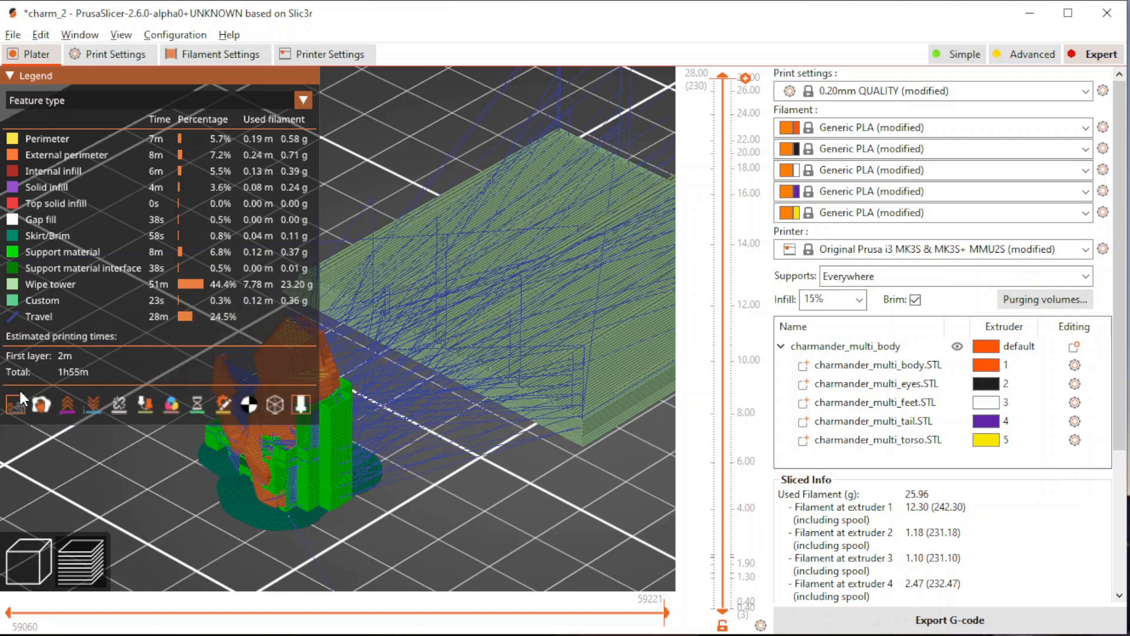
Move through the preview layers down to 7 mm to examine the boundary between the yellow and orange regions
{"action": "left_click_drag", "start_coordinate": [723, 354], "coordinate": [724, 322]}
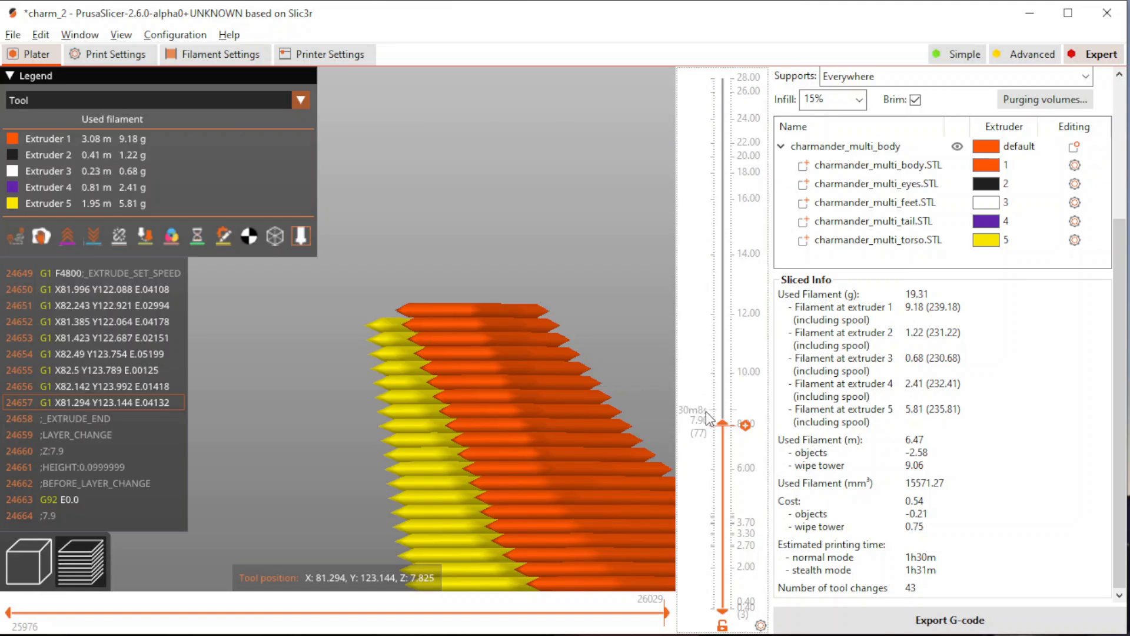
{"action": "left_click_drag", "start_coordinate": [723, 419], "coordinate": [724, 463]}
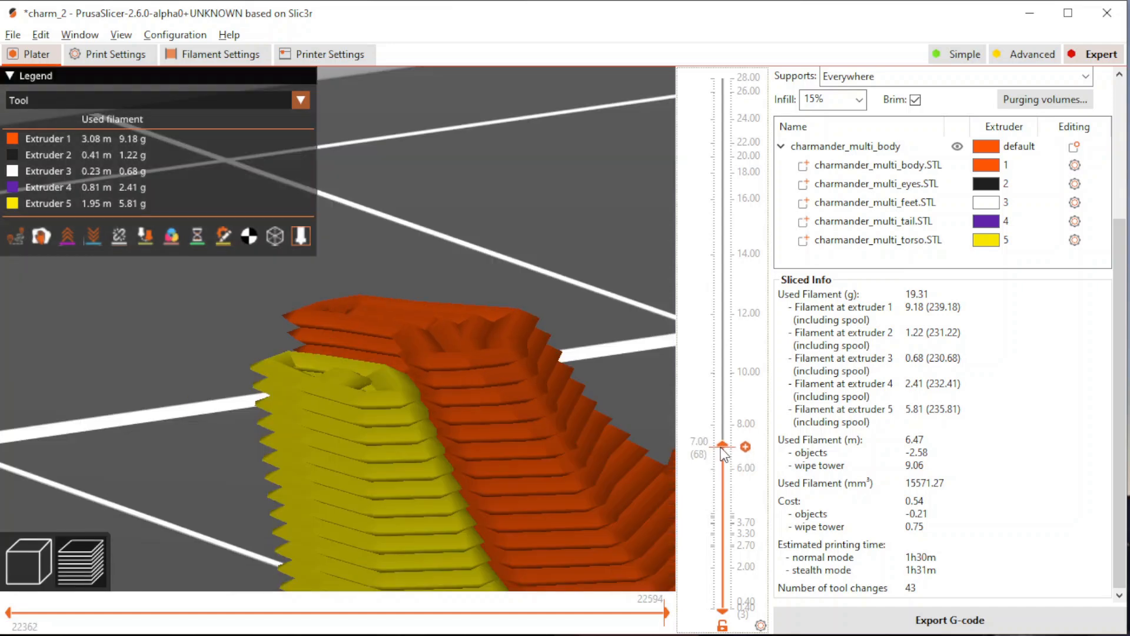
{"action": "left_click_drag", "start_coordinate": [723, 454], "coordinate": [720, 445]}
{"action": "scroll", "coordinate": [448, 405], "scroll_direction": "down", "scroll_amount": 10}
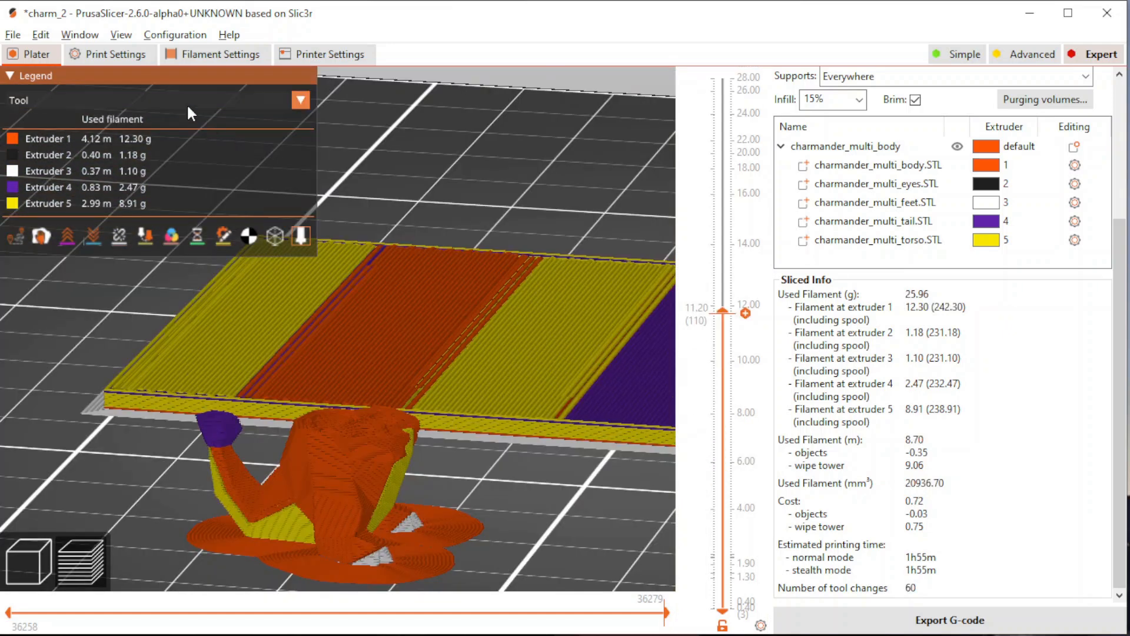
Colour the preview by ATC layer batching and inspect the batches down to the 11.20 mm layer
{"action": "left_click", "coordinate": [185, 99]}
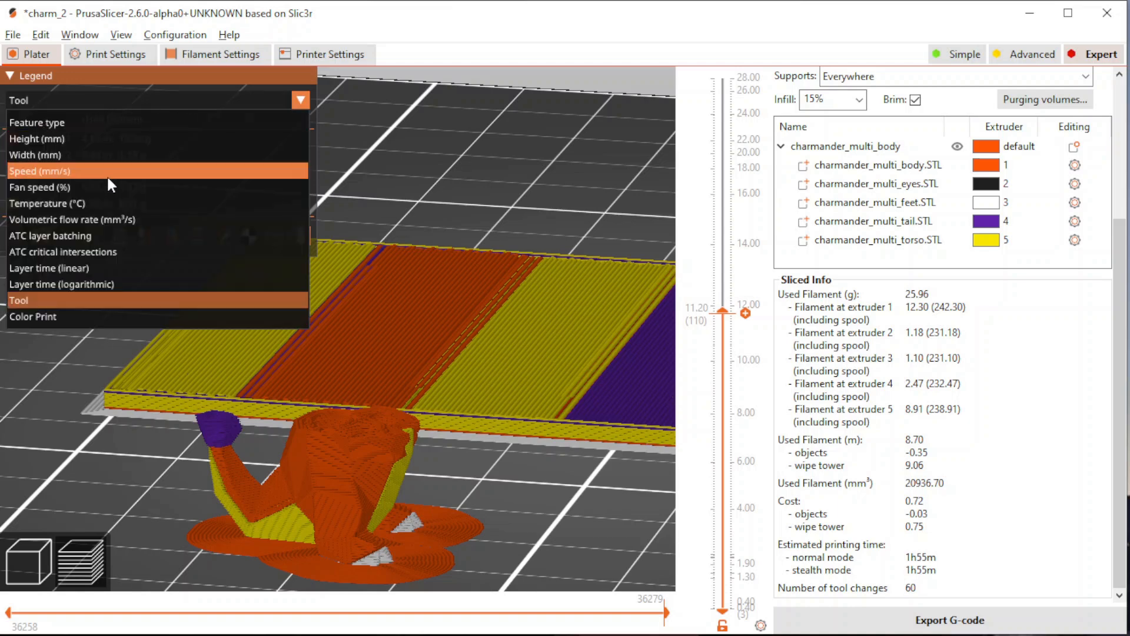
{"action": "left_click", "coordinate": [50, 235]}
{"action": "scroll", "coordinate": [501, 431], "scroll_direction": "up", "scroll_amount": 5}
{"action": "scroll", "coordinate": [574, 446], "scroll_direction": "up", "scroll_amount": 3}
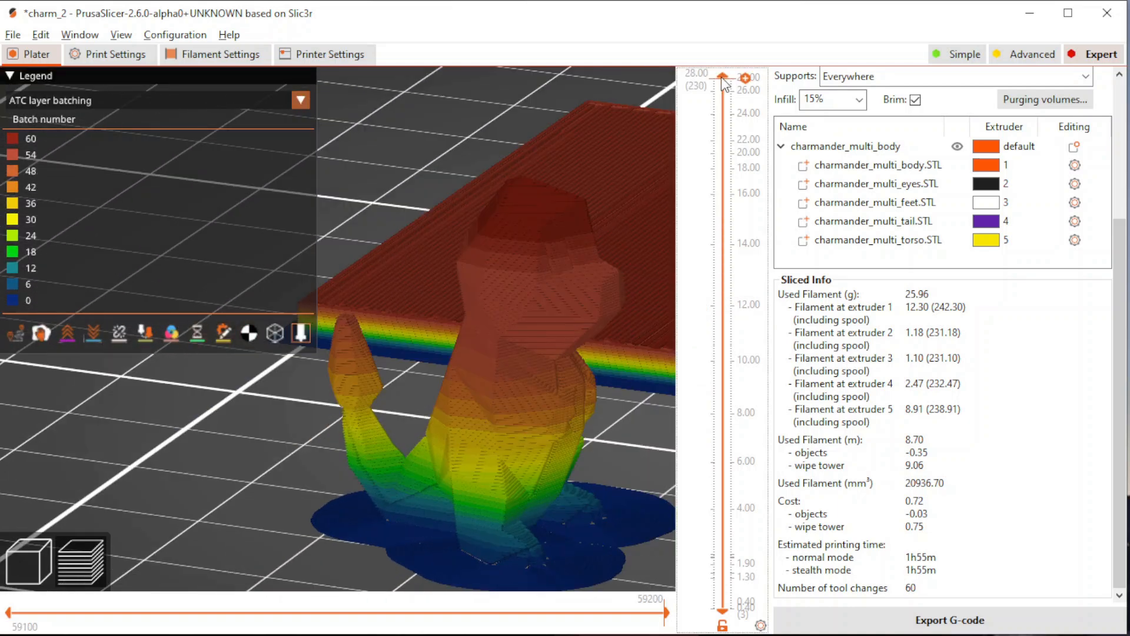
{"action": "left_click_drag", "start_coordinate": [723, 77], "coordinate": [734, 298]}
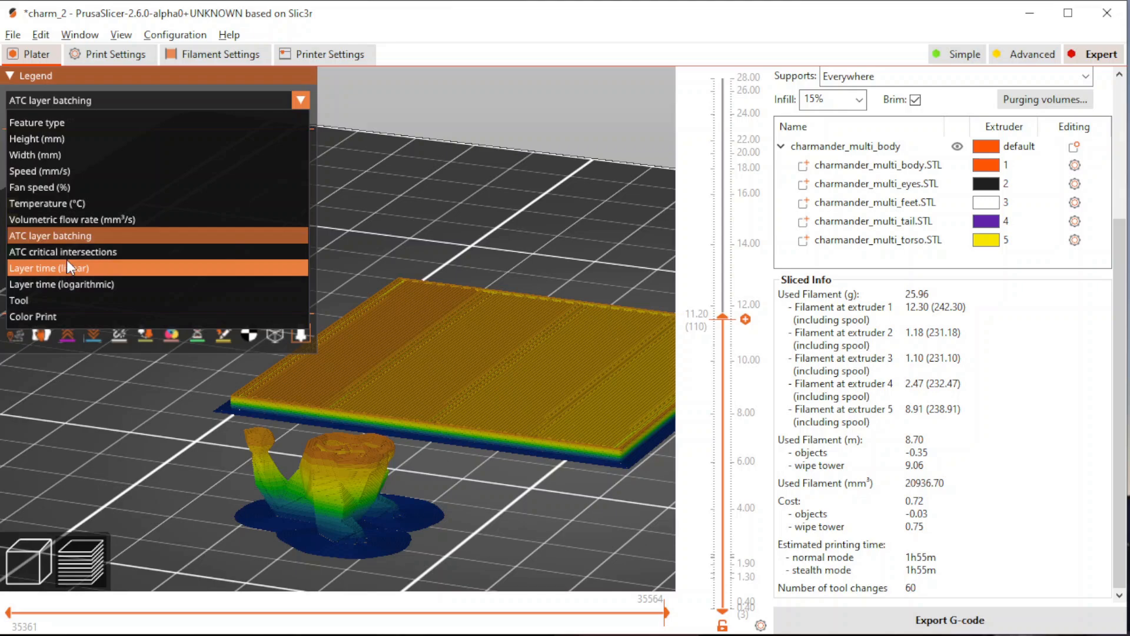
Colour the preview by ATC critical intersections and inspect the head's intersection areas down to layer 212
{"action": "left_click", "coordinate": [70, 253]}
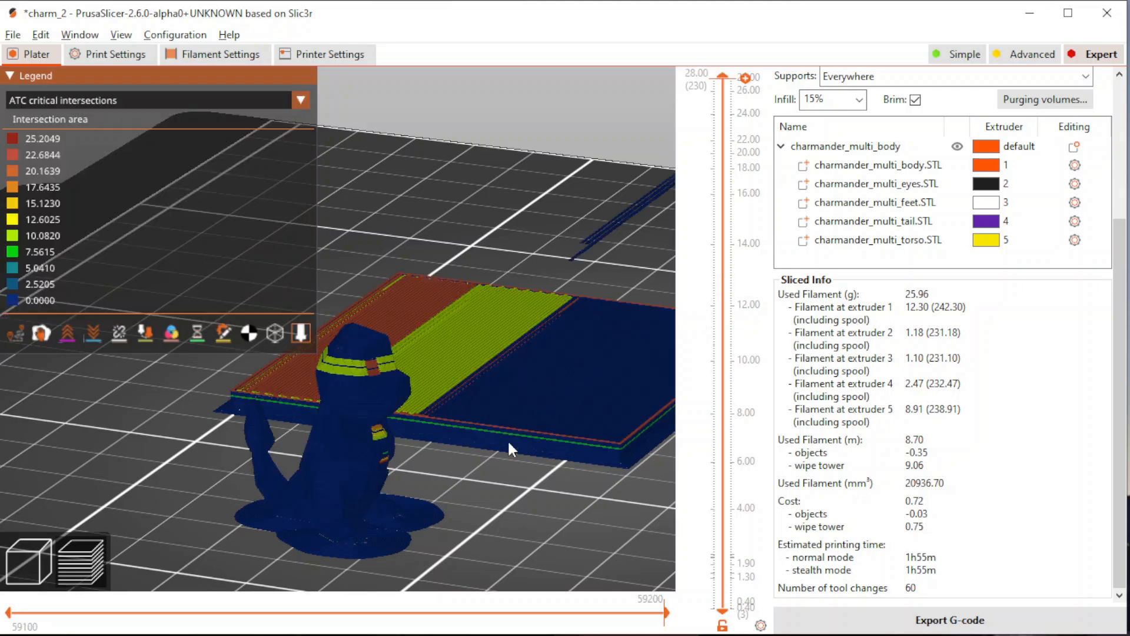
{"action": "scroll", "coordinate": [508, 439], "scroll_direction": "up", "scroll_amount": 6}
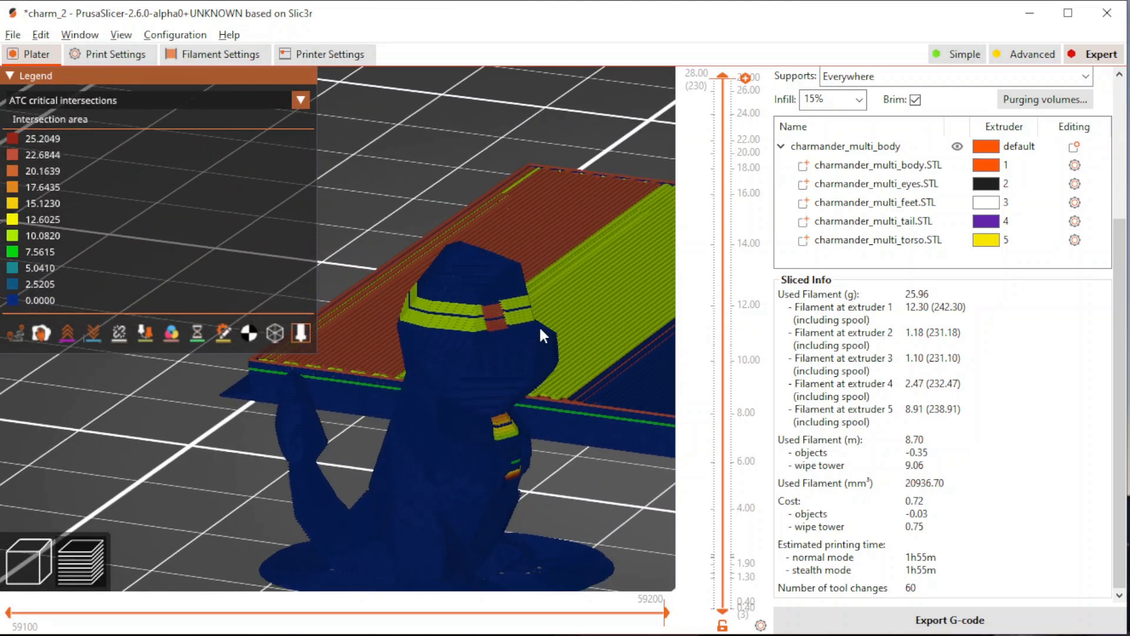
{"action": "left_click_drag", "start_coordinate": [723, 78], "coordinate": [721, 110]}
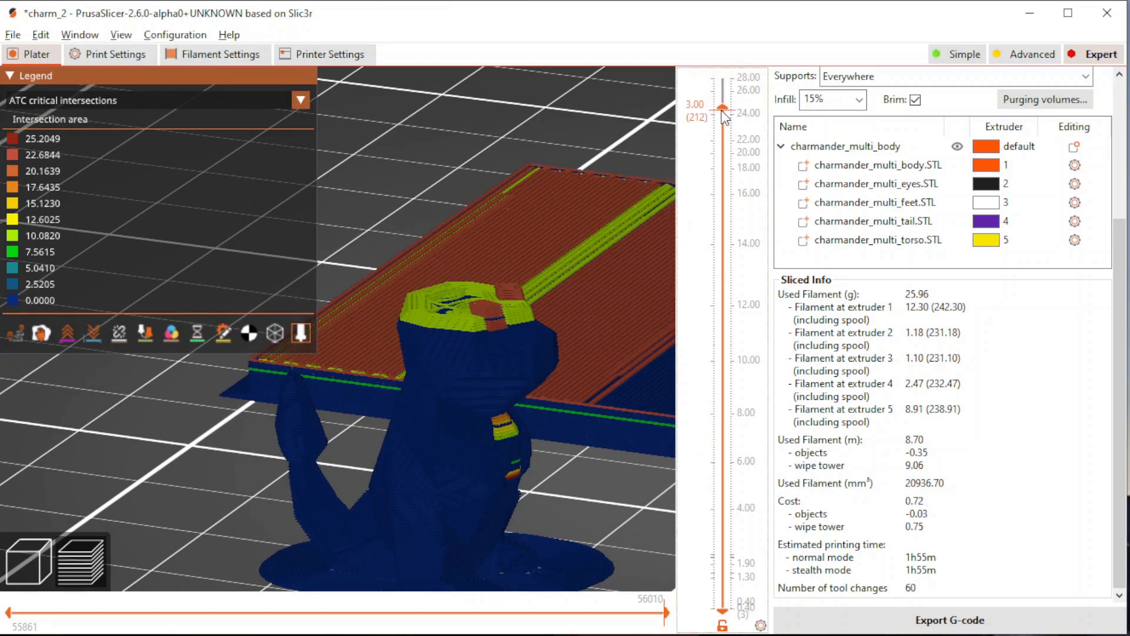